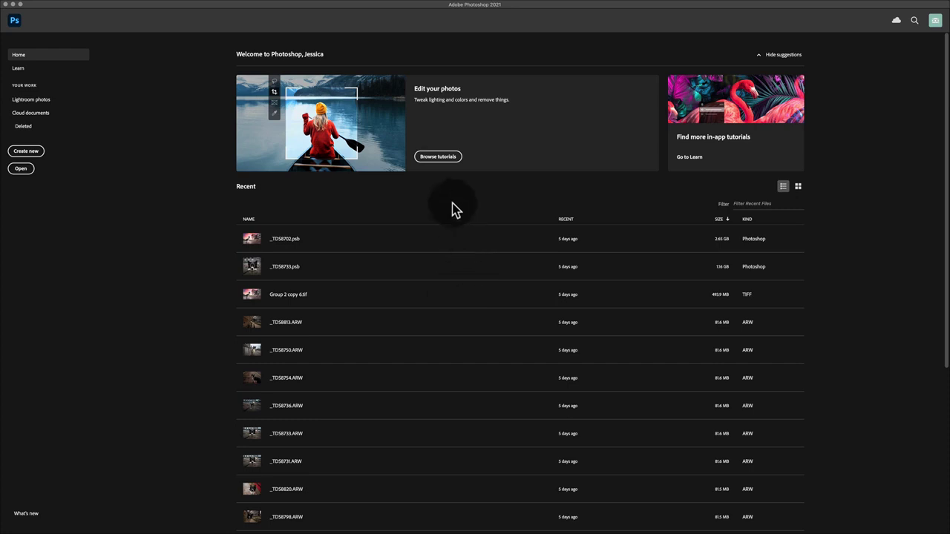
Step: Create a new landscape document named "Photoshop Basics", 3000 x 2000 pixels at 300 pixels/inch, with artboards turned off
{"action": "left_click", "coordinate": [25, 151]}
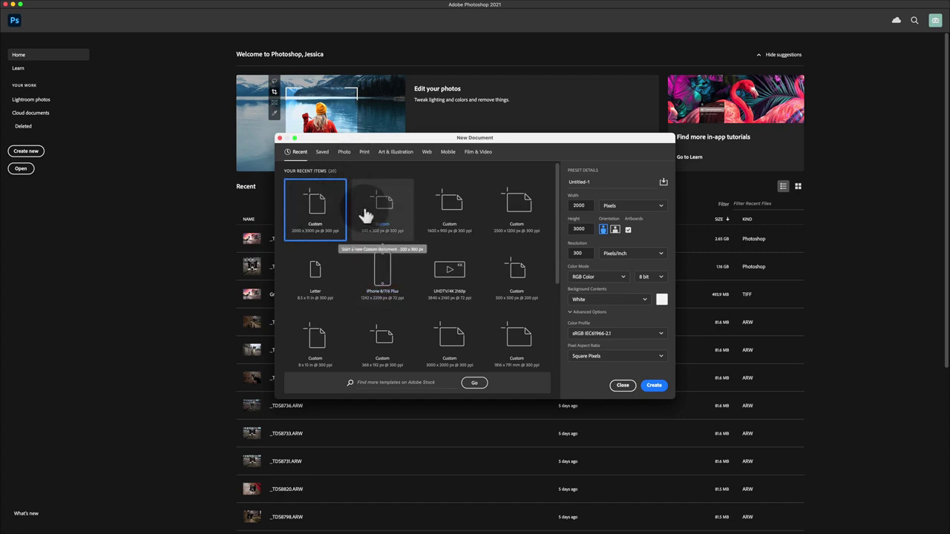
{"action": "double_click", "coordinate": [598, 181]}
{"action": "type", "text": "Photoshop Basics"}
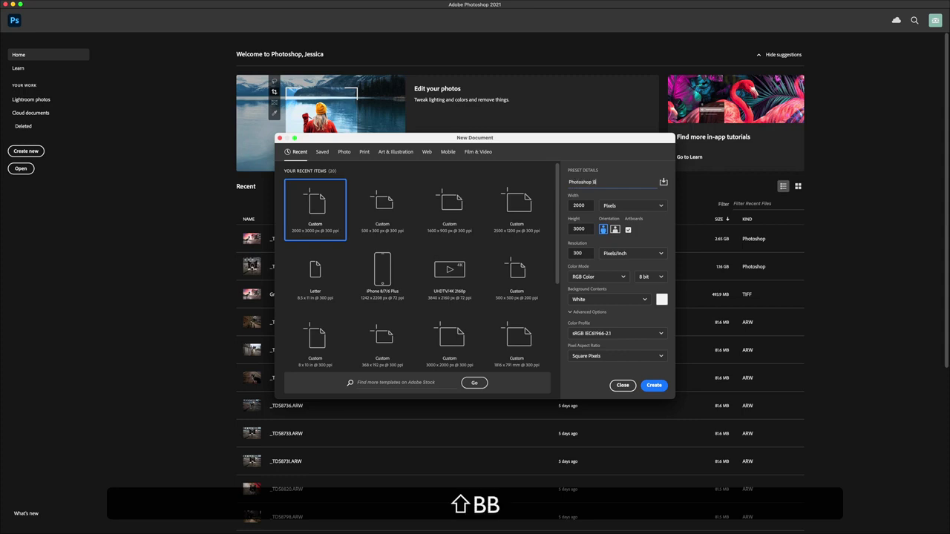
{"action": "left_click", "coordinate": [629, 231]}
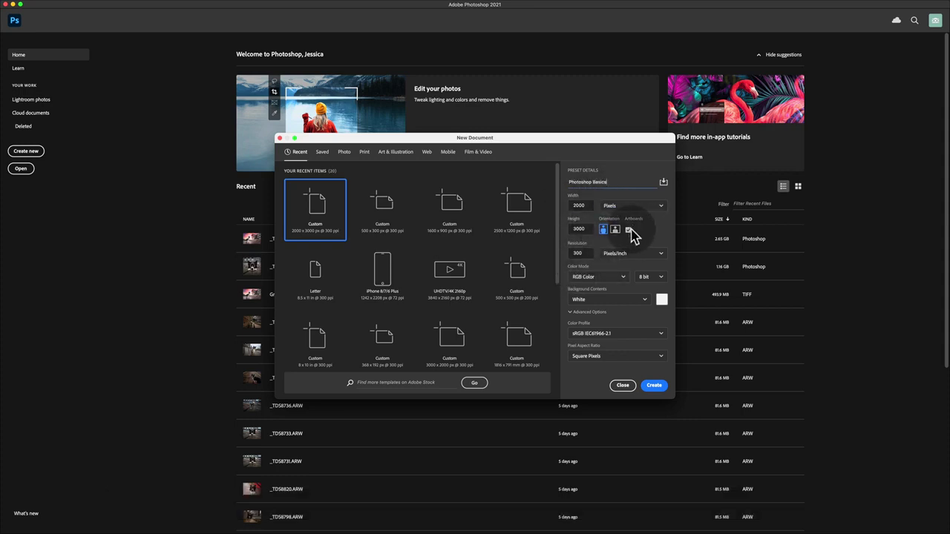
{"action": "left_click", "coordinate": [629, 231]}
{"action": "left_click", "coordinate": [614, 231]}
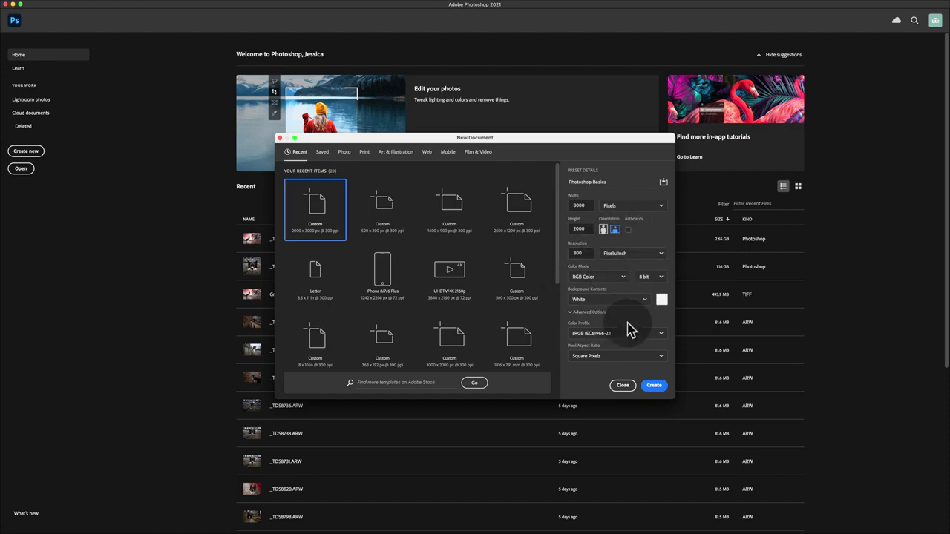
{"action": "left_click", "coordinate": [653, 386]}
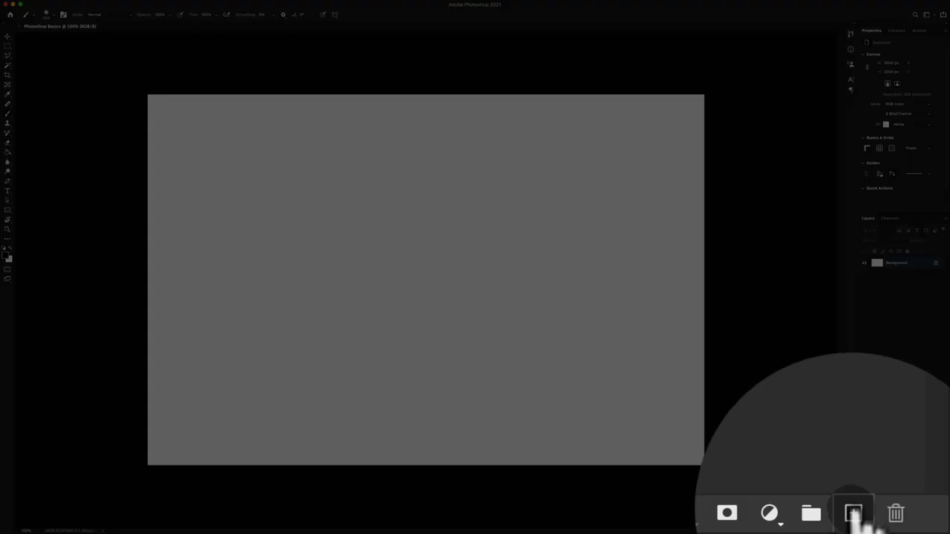
Step: Add a new layer and paint two thick, soft black diagonal brush strokes side by side on it
{"action": "left_click", "coordinate": [926, 529]}
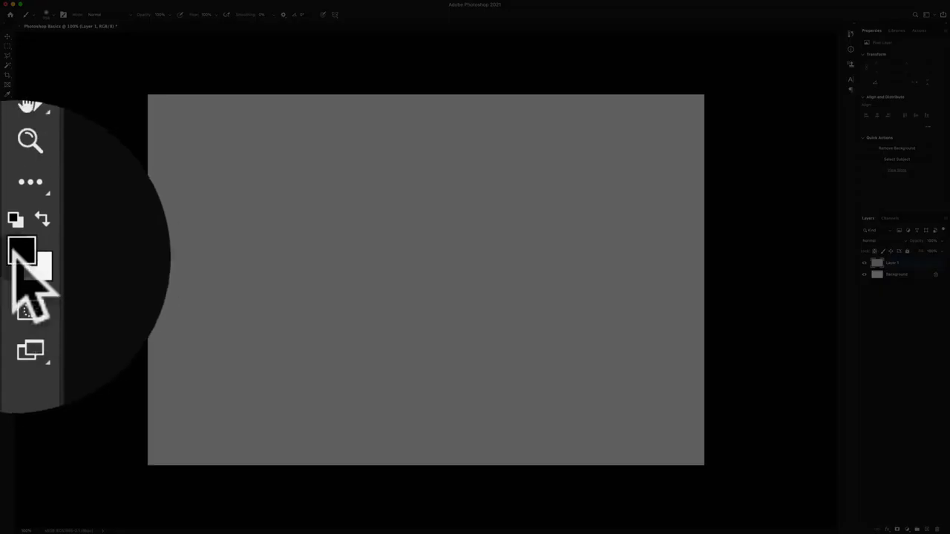
{"action": "key", "text": "super+z"}
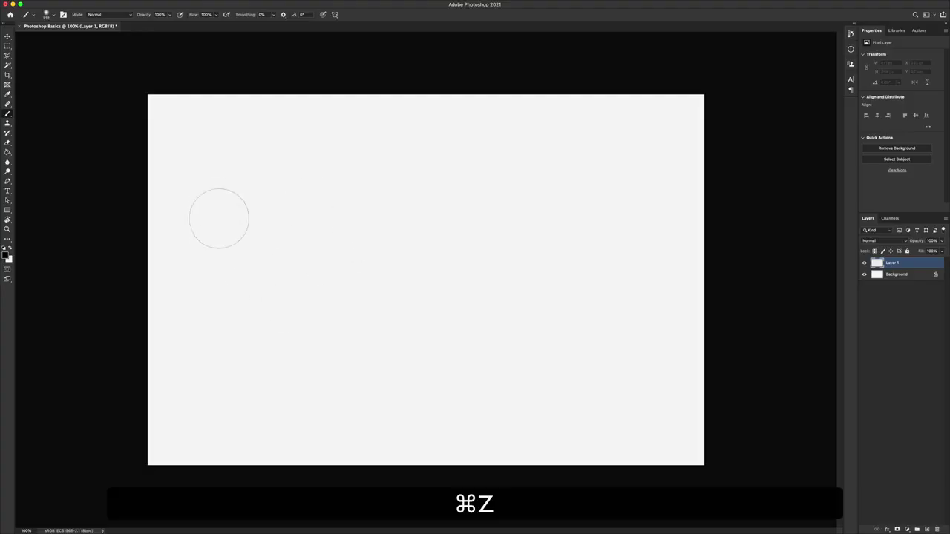
{"action": "left_click_drag", "start_coordinate": [193, 160], "coordinate": [403, 439]}
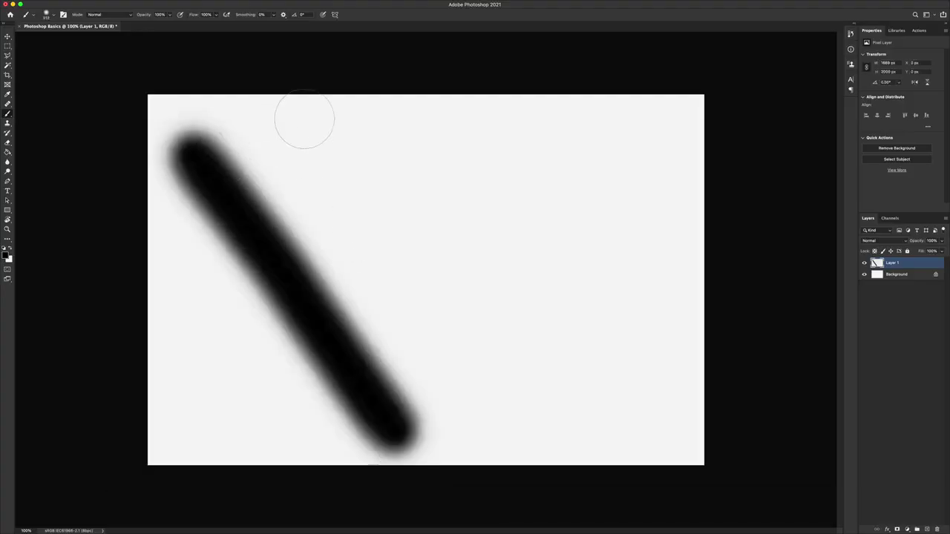
{"action": "left_click_drag", "start_coordinate": [361, 140], "coordinate": [586, 427]}
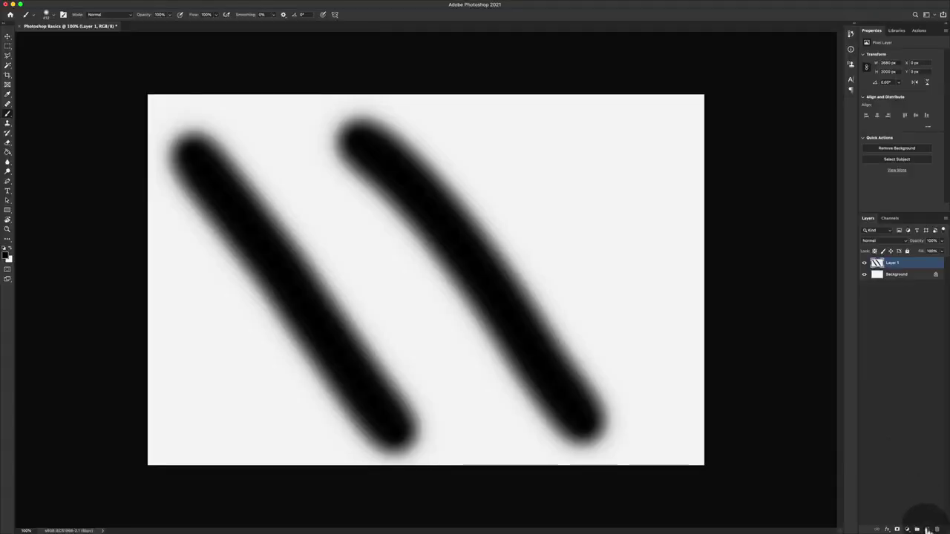
Step: Add another layer above the brush strokes and fill it entirely with black using the Paint Bucket
{"action": "left_click", "coordinate": [926, 529]}
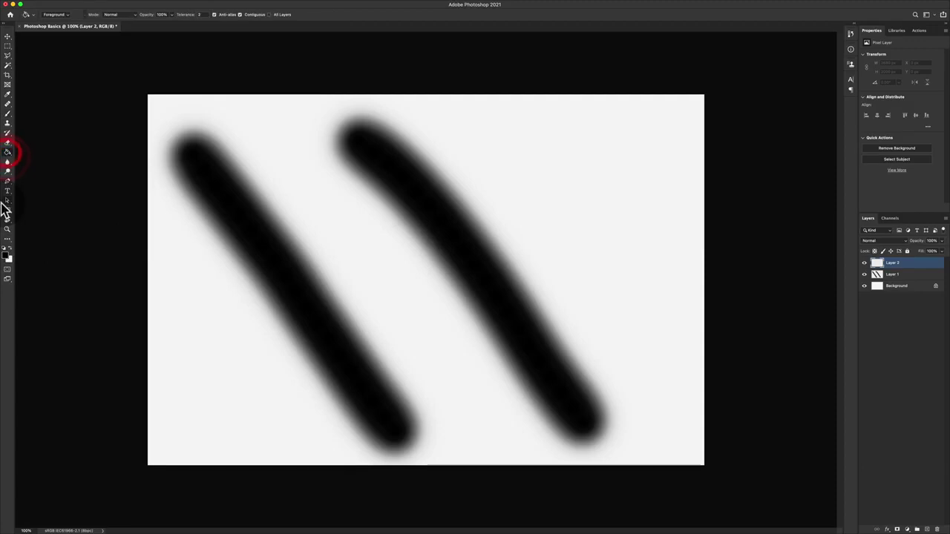
{"action": "left_click", "coordinate": [392, 231]}
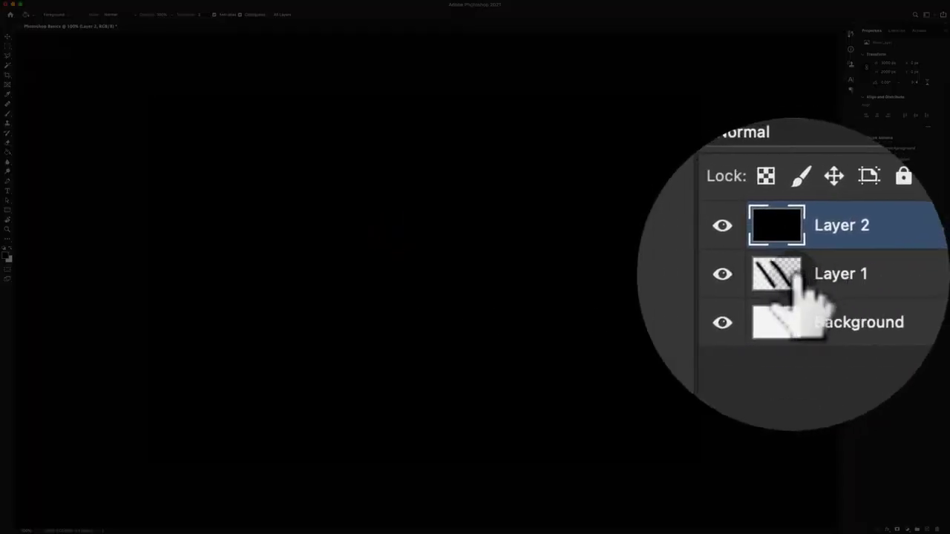
{"action": "left_click", "coordinate": [798, 281]}
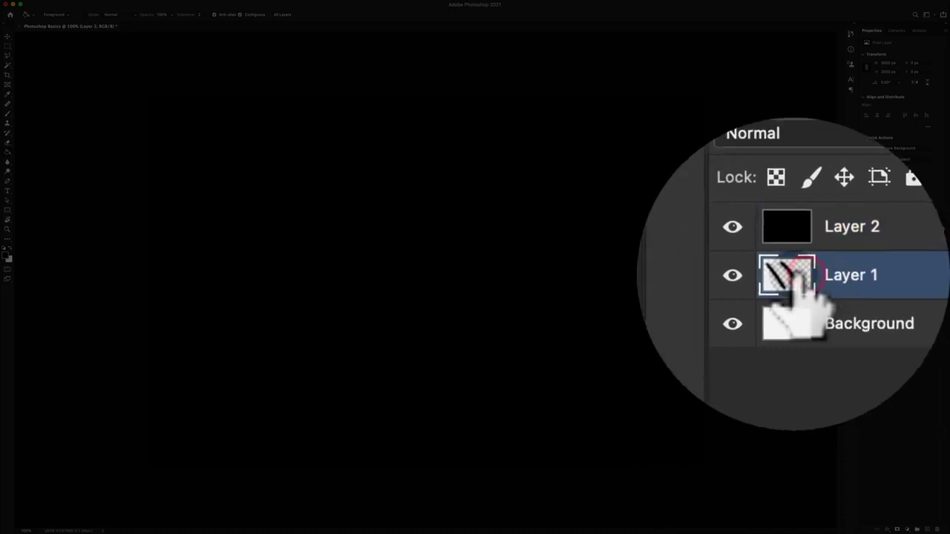
{"action": "left_click", "coordinate": [797, 223], "text": "super"}
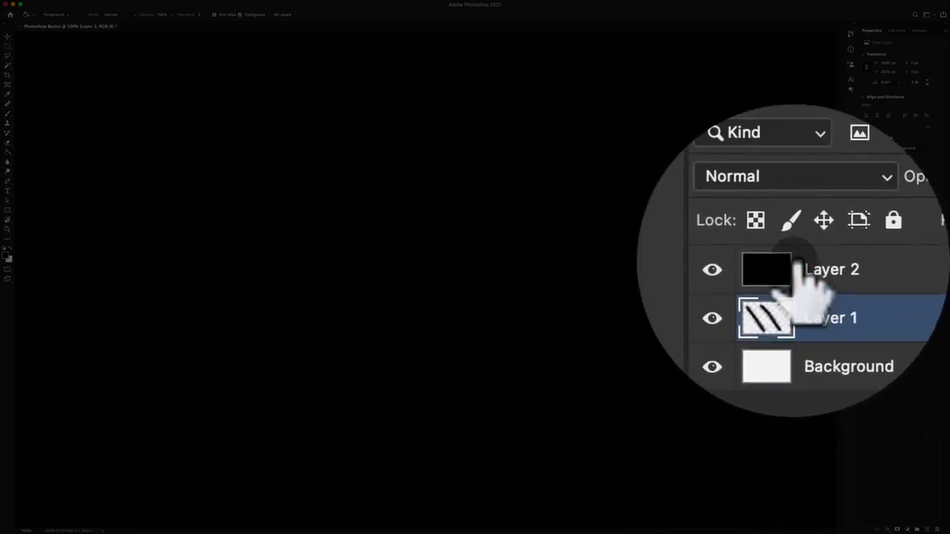
Step: Fill Layer 2 with pure red (ff0000) and move it below Layer 1 in the layer stack
{"action": "left_click", "coordinate": [797, 269]}
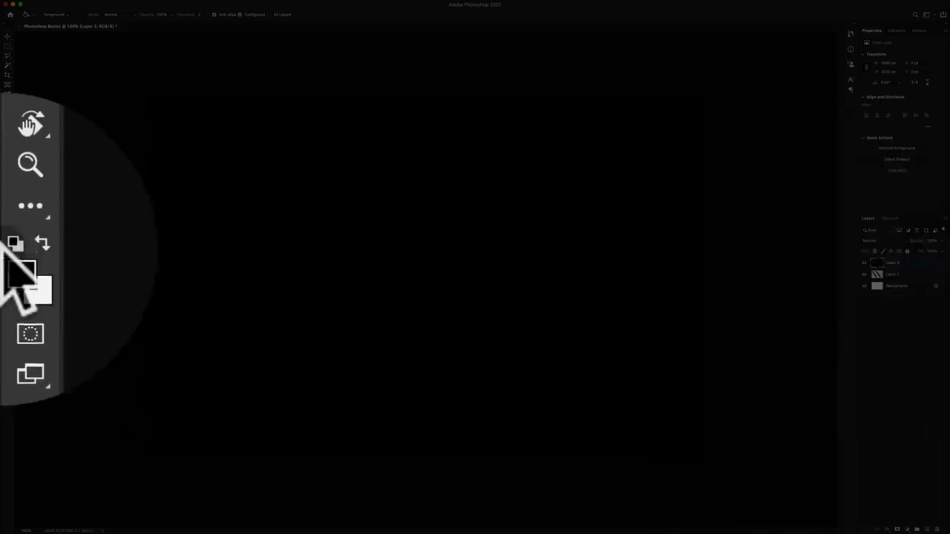
{"action": "left_click", "coordinate": [7, 255]}
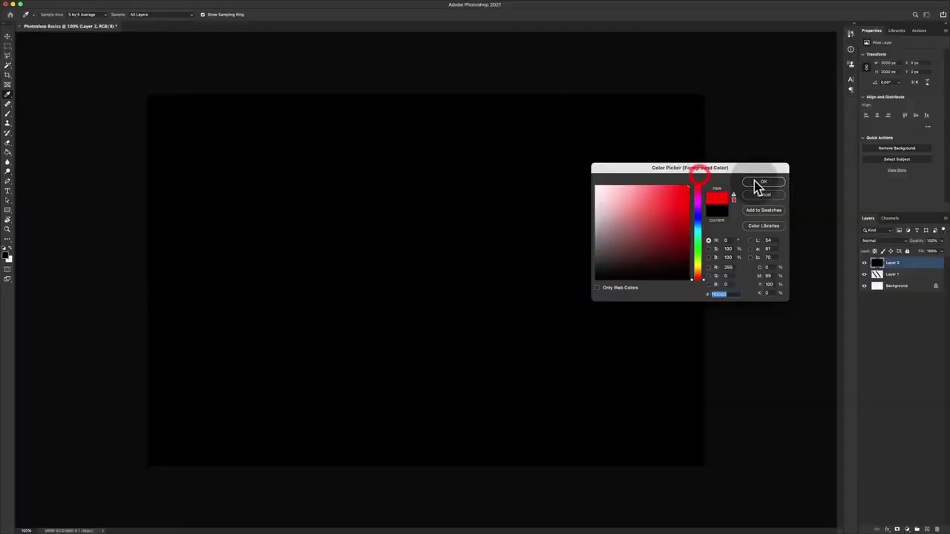
{"action": "left_click", "coordinate": [756, 181]}
{"action": "left_click", "coordinate": [456, 221]}
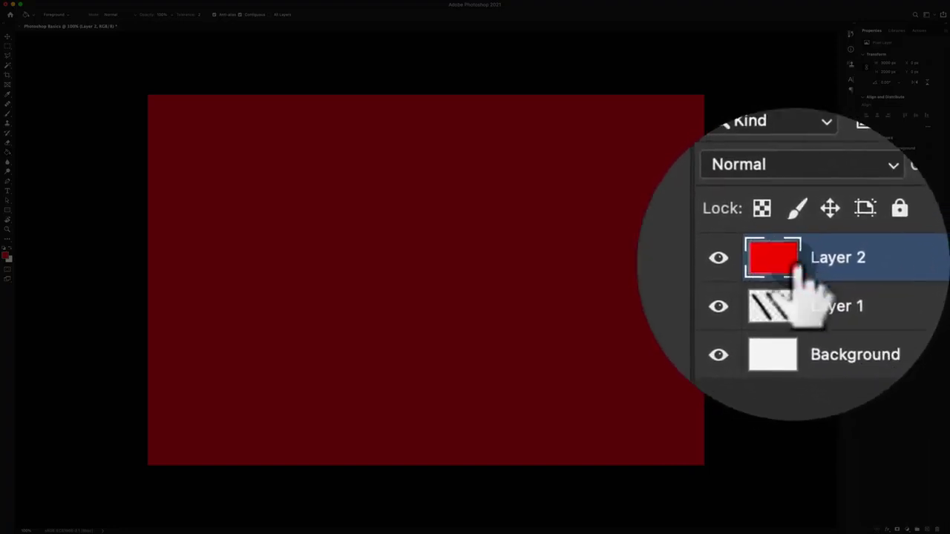
{"action": "mouse_move", "coordinate": [798, 267]}
{"action": "left_mouse_down"}
{"action": "mouse_move", "coordinate": [778, 252]}
{"action": "mouse_move", "coordinate": [792, 284]}
{"action": "mouse_move", "coordinate": [780, 259]}
{"action": "mouse_move", "coordinate": [785, 266]}
{"action": "left_mouse_up"}
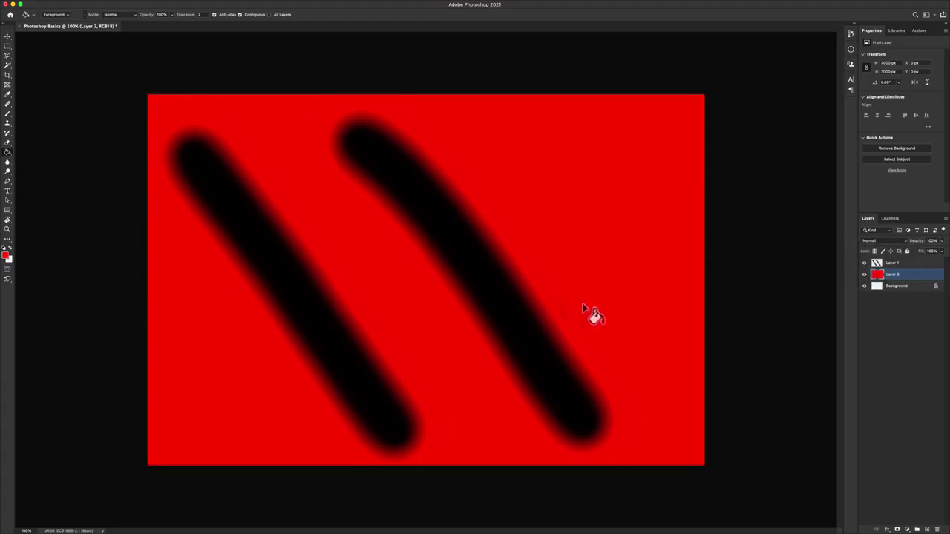
{"action": "mouse_move", "coordinate": [907, 264]}
{"action": "left_mouse_down"}
{"action": "mouse_move", "coordinate": [917, 271]}
{"action": "mouse_move", "coordinate": [916, 279]}
{"action": "mouse_move", "coordinate": [901, 267]}
{"action": "mouse_move", "coordinate": [906, 286]}
{"action": "left_mouse_up"}
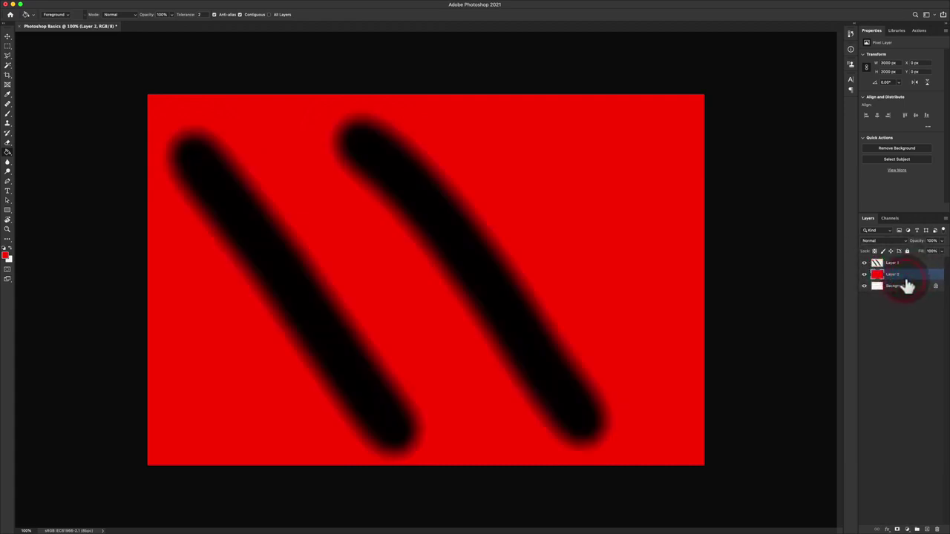
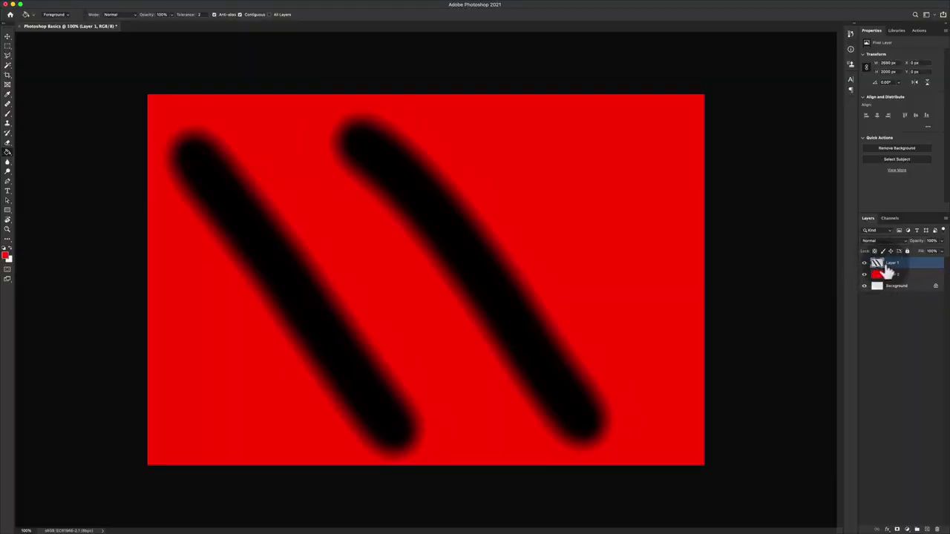
Step: Isolate Layer 1 and Layer 2 in turn to examine each one's content and transparency, restoring full layer visibility
{"action": "left_click", "coordinate": [863, 265], "text": "alt"}
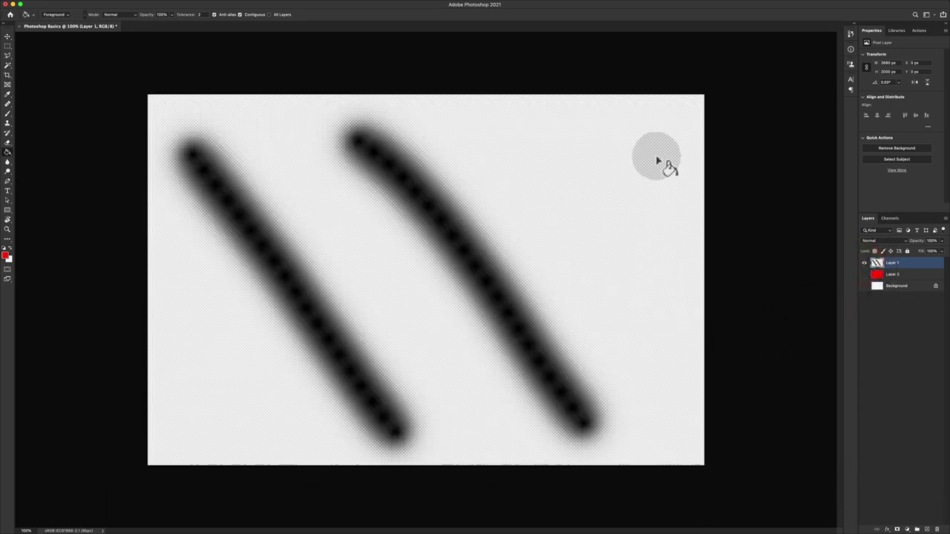
{"action": "scroll", "coordinate": [631, 141], "scroll_direction": "up", "scroll_amount": 5, "text": "alt"}
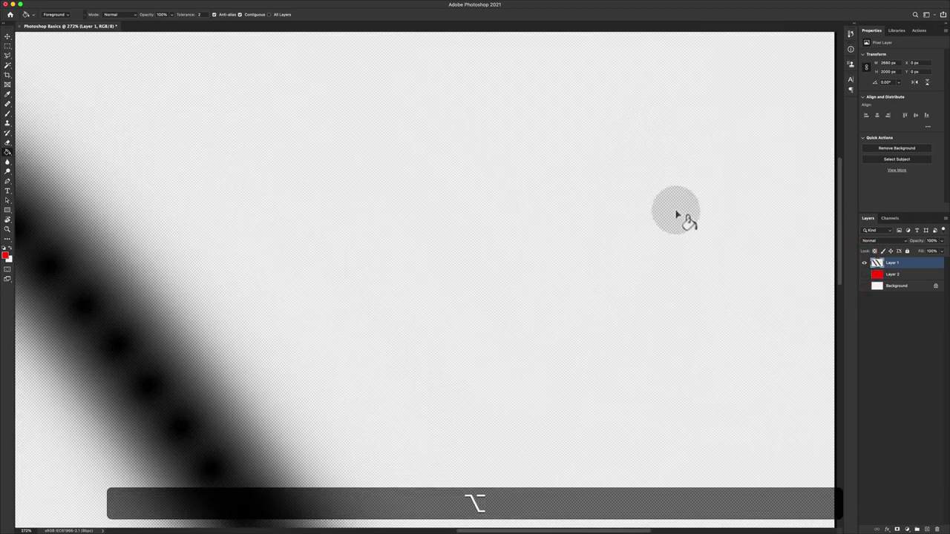
{"action": "scroll", "coordinate": [680, 328], "scroll_direction": "down", "scroll_amount": 5, "text": "alt"}
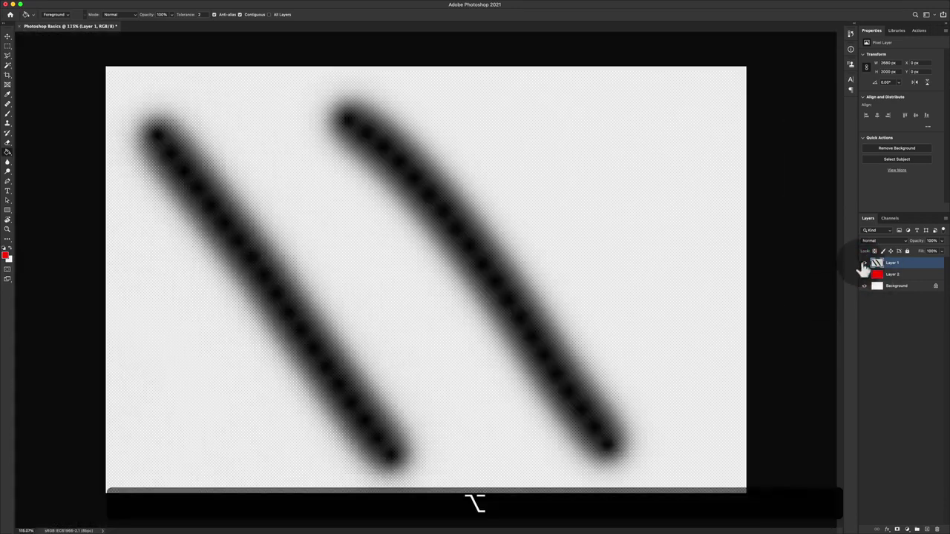
{"action": "left_click", "coordinate": [863, 265], "text": "alt"}
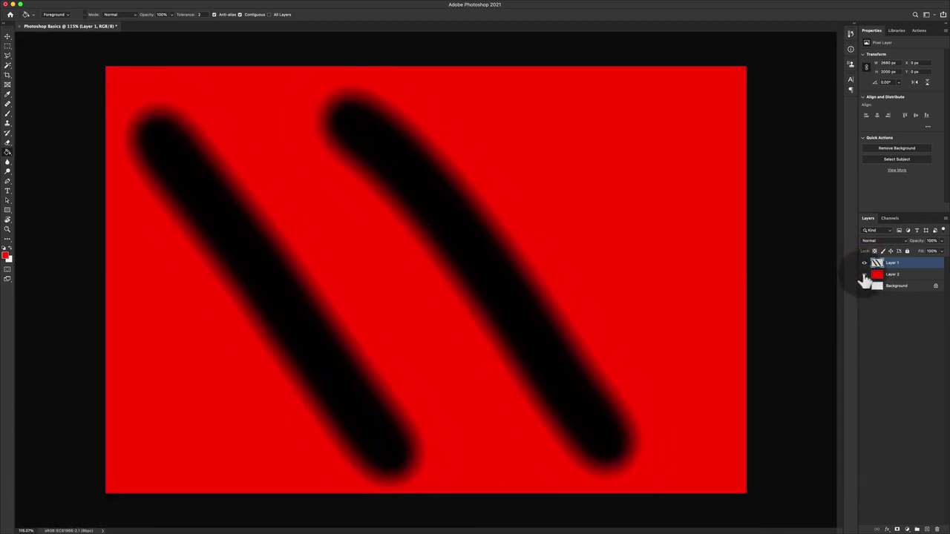
{"action": "left_click", "coordinate": [864, 275], "text": "alt"}
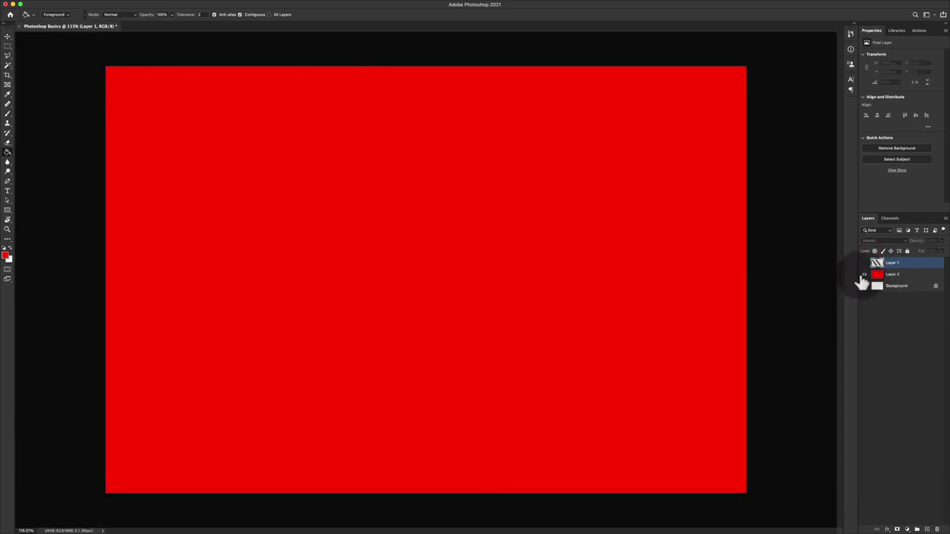
{"action": "left_click", "coordinate": [863, 274], "text": "alt"}
{"action": "left_click", "coordinate": [864, 264], "text": "alt"}
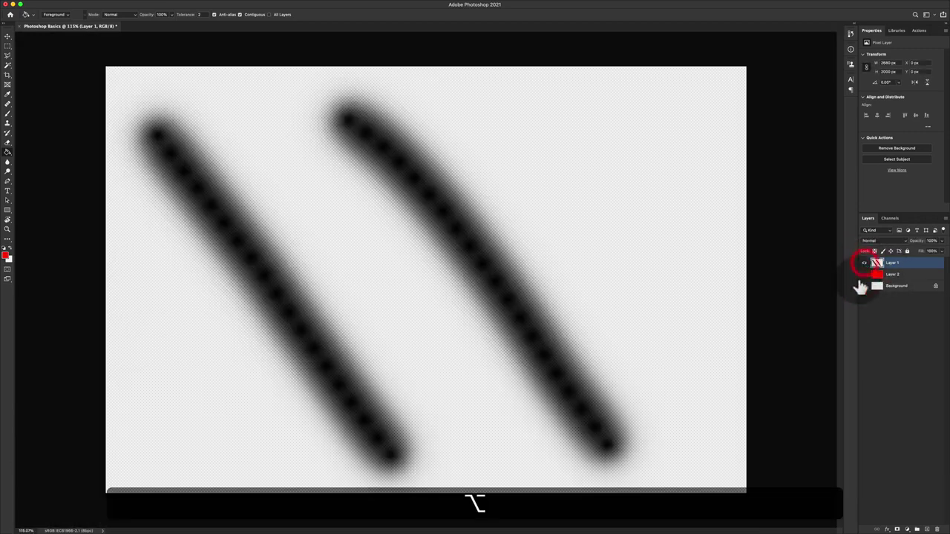
{"action": "left_click", "coordinate": [864, 263], "text": "alt"}
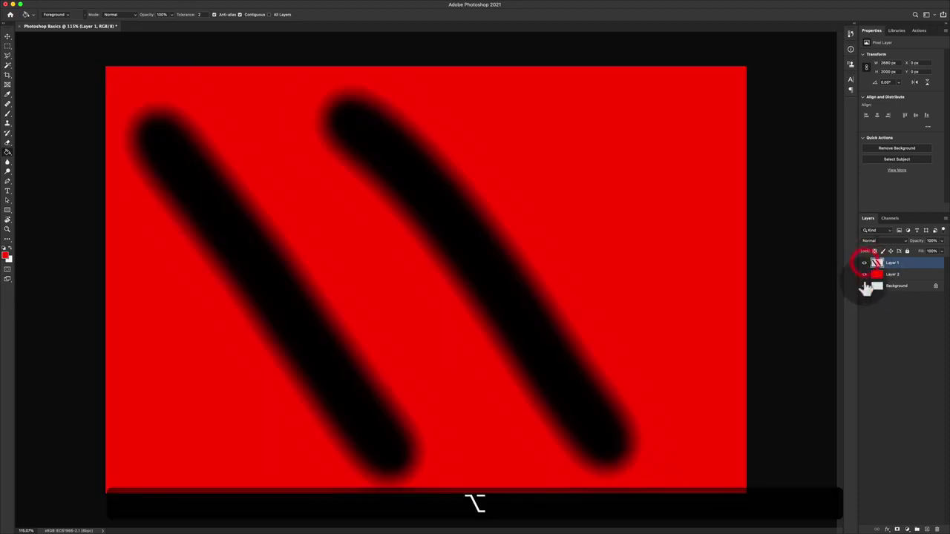
{"action": "left_click", "coordinate": [864, 263]}
{"action": "left_click", "coordinate": [863, 264]}
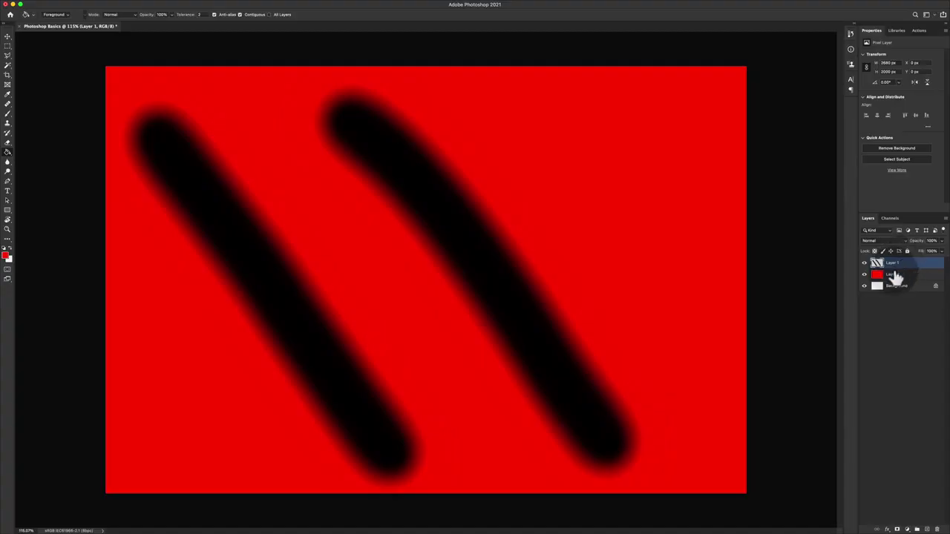
Step: Add a layer mask to Layer 1 and make the mask, rather than the layer's pixels, active for editing
{"action": "left_click", "coordinate": [897, 529]}
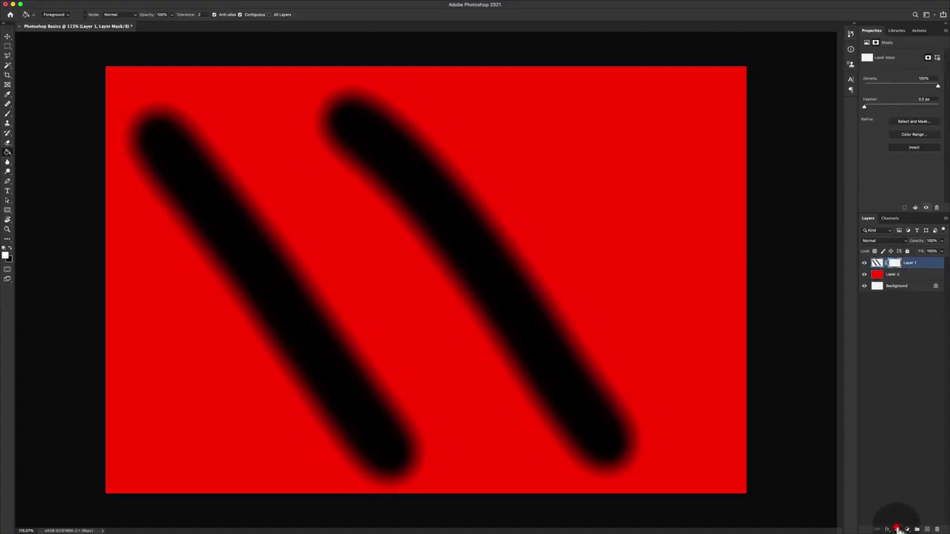
{"action": "left_click", "coordinate": [897, 264]}
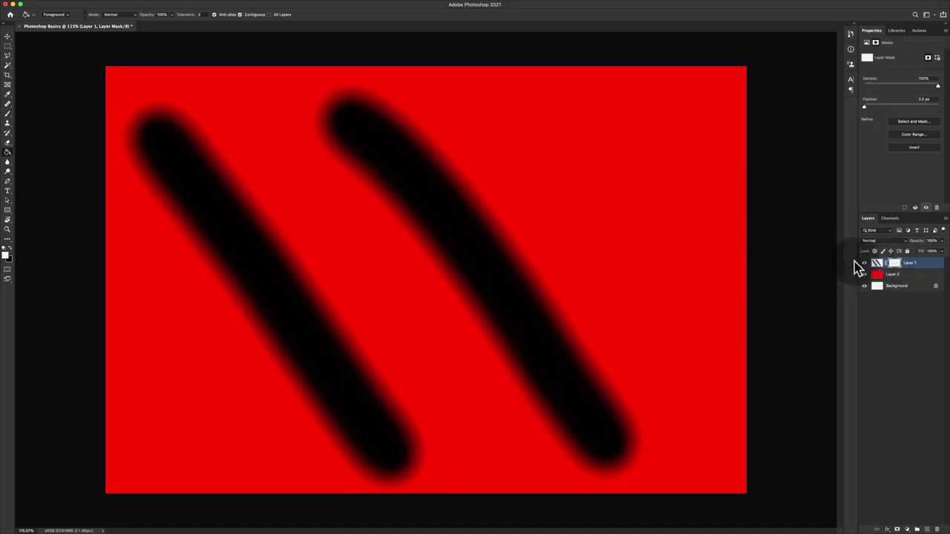
{"action": "left_click", "coordinate": [876, 264]}
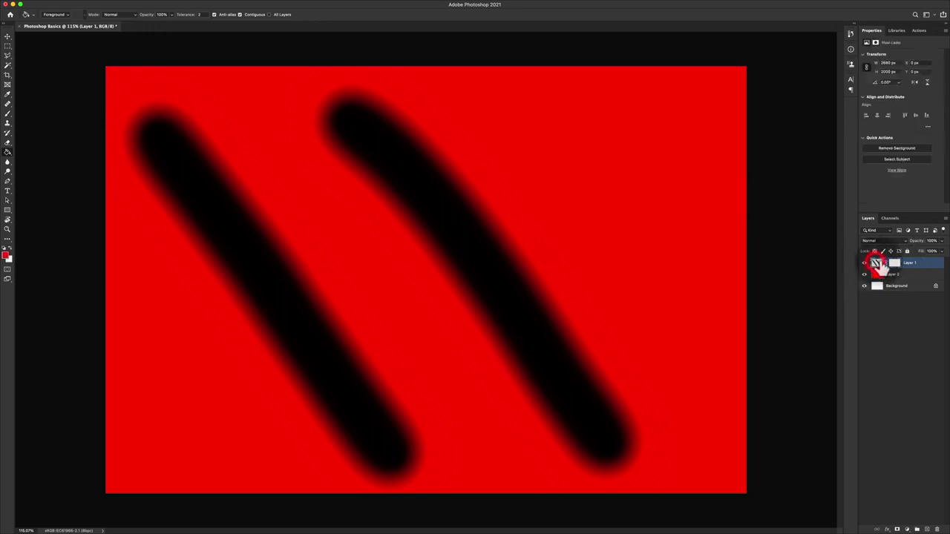
{"action": "left_click", "coordinate": [893, 264]}
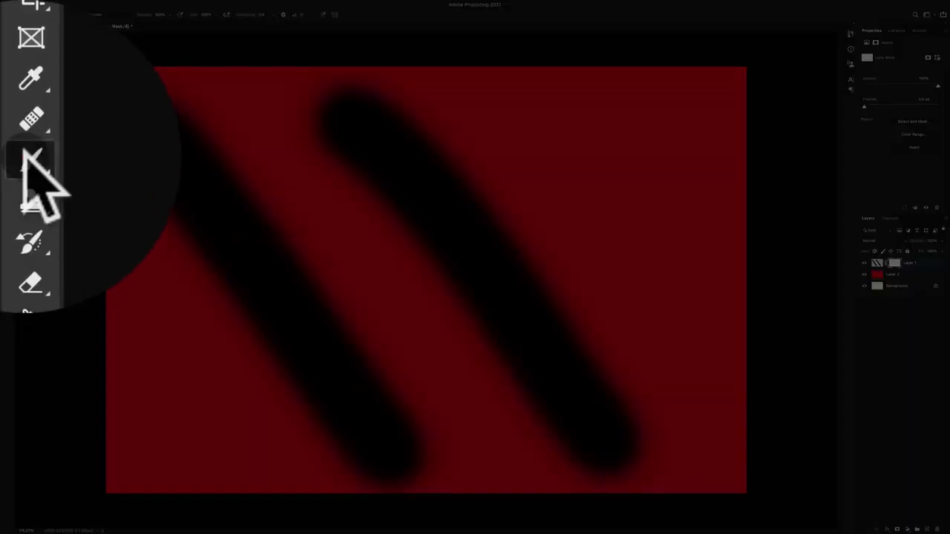
Step: Paint with a black brush on Layer 1's mask to hide the middle and upper parts of the curved stroke
{"action": "left_click", "coordinate": [11, 253]}
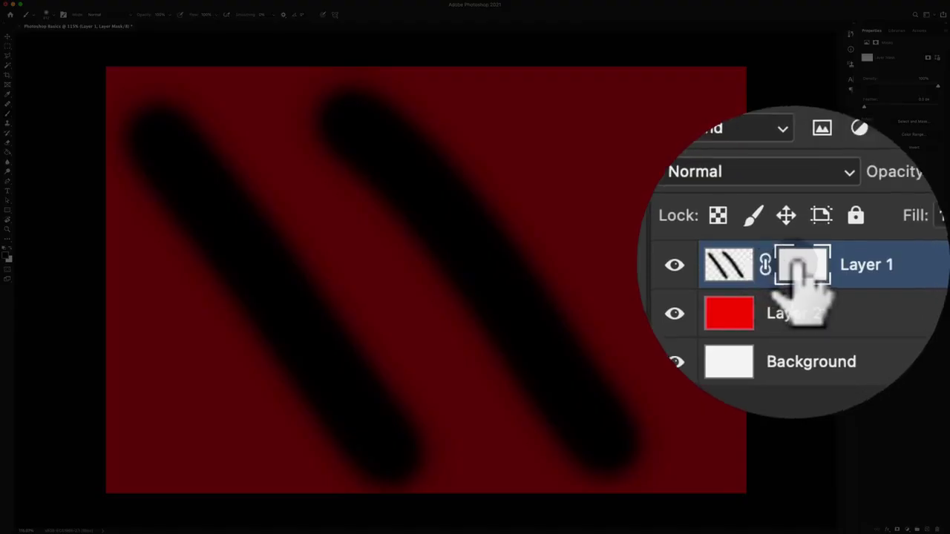
{"action": "left_click", "coordinate": [893, 264]}
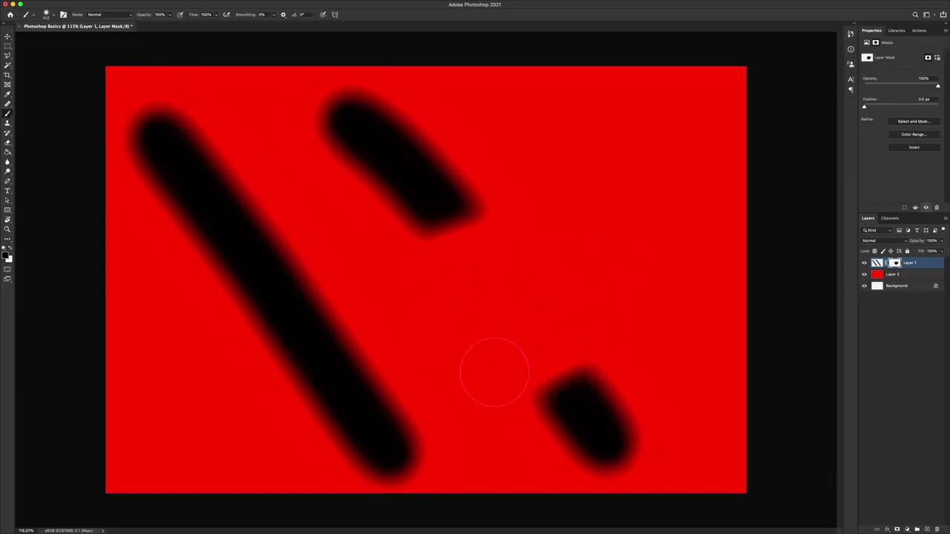
{"action": "left_click", "coordinate": [894, 264]}
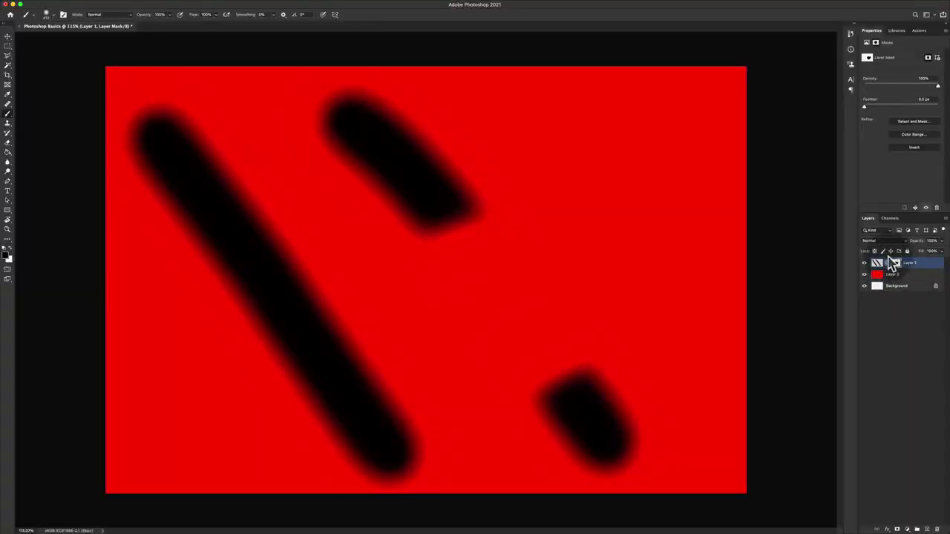
{"action": "mouse_move", "coordinate": [424, 234]}
{"action": "left_mouse_down"}
{"action": "mouse_move", "coordinate": [479, 178]}
{"action": "mouse_move", "coordinate": [428, 205]}
{"action": "mouse_move", "coordinate": [341, 91]}
{"action": "mouse_move", "coordinate": [473, 201]}
{"action": "left_mouse_up"}
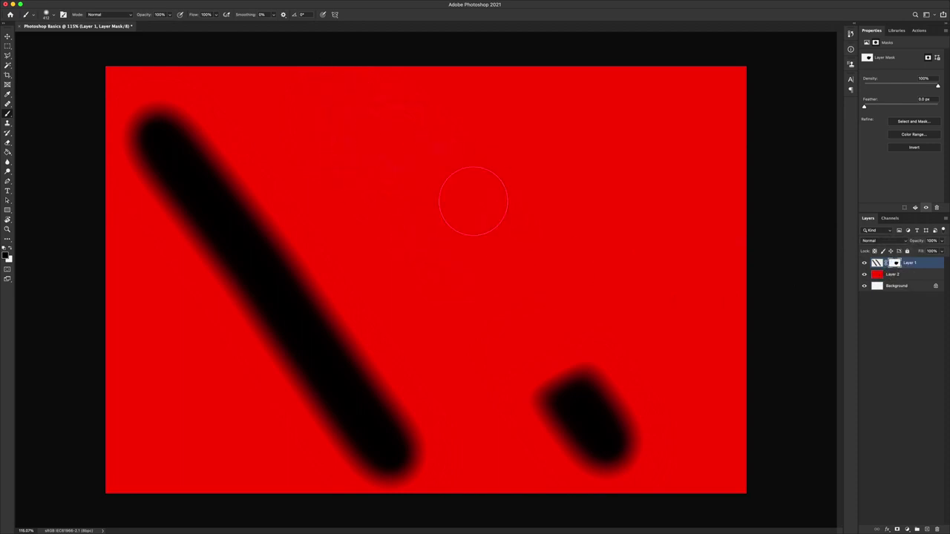
Step: Add a layer mask to Layer 2 and paint it with a large soft black brush to hide the red fill's upper-right area
{"action": "left_click", "coordinate": [893, 276]}
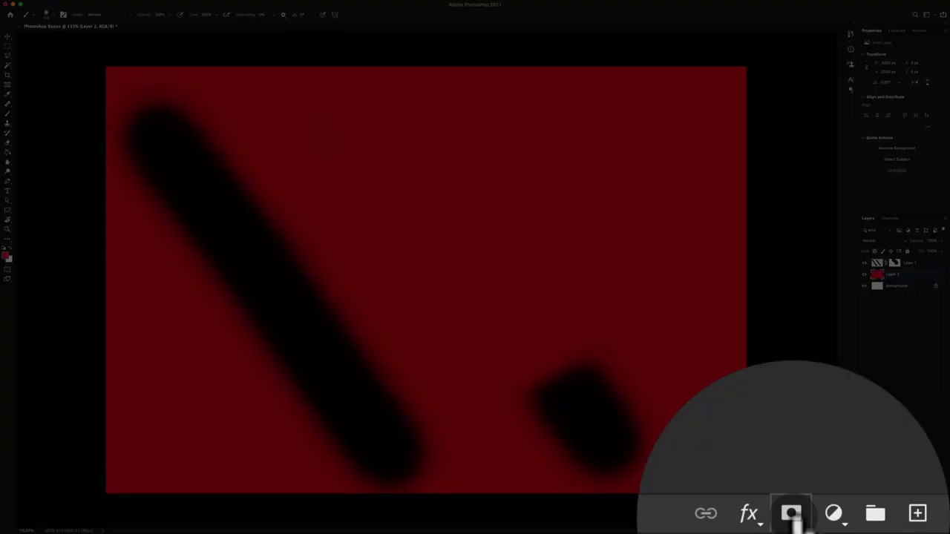
{"action": "left_click", "coordinate": [897, 529]}
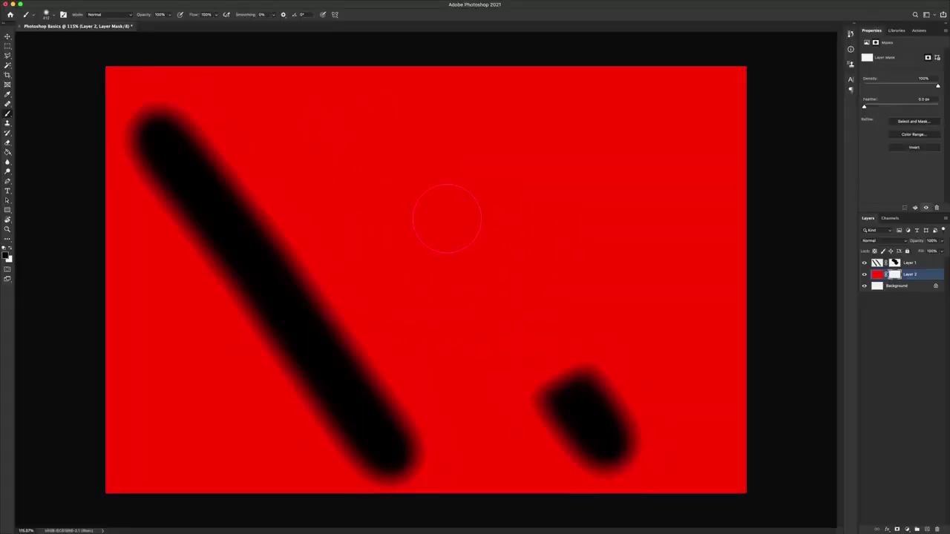
{"action": "left_click_drag", "start_coordinate": [468, 179], "coordinate": [577, 185]}
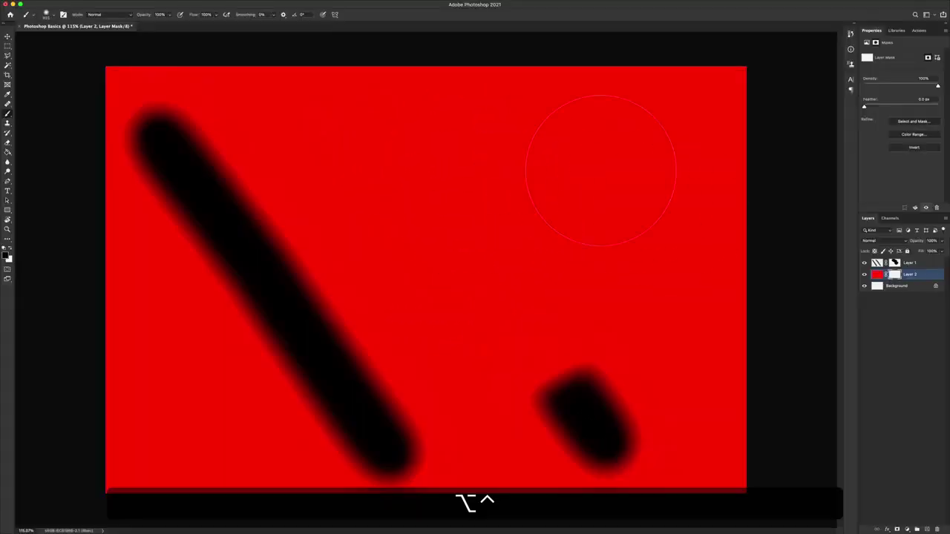
{"action": "mouse_move", "coordinate": [475, 96]}
{"action": "left_mouse_down"}
{"action": "mouse_move", "coordinate": [477, 239]}
{"action": "mouse_move", "coordinate": [557, 39]}
{"action": "mouse_move", "coordinate": [587, 244]}
{"action": "mouse_move", "coordinate": [654, 232]}
{"action": "mouse_move", "coordinate": [732, 100]}
{"action": "left_mouse_up"}
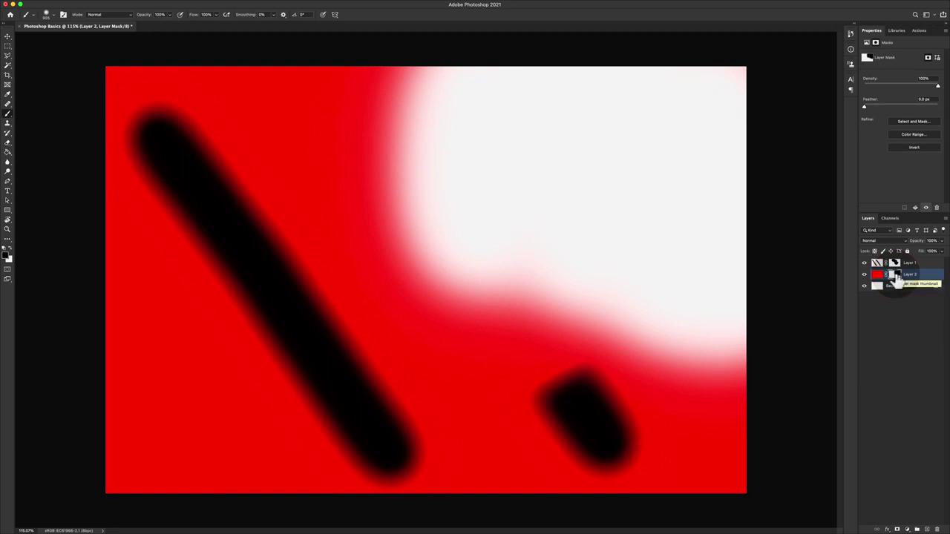
Step: Invert Layer 2's mask and invert it back, and do the same with Layer 1's mask
{"action": "key", "text": "super+i"}
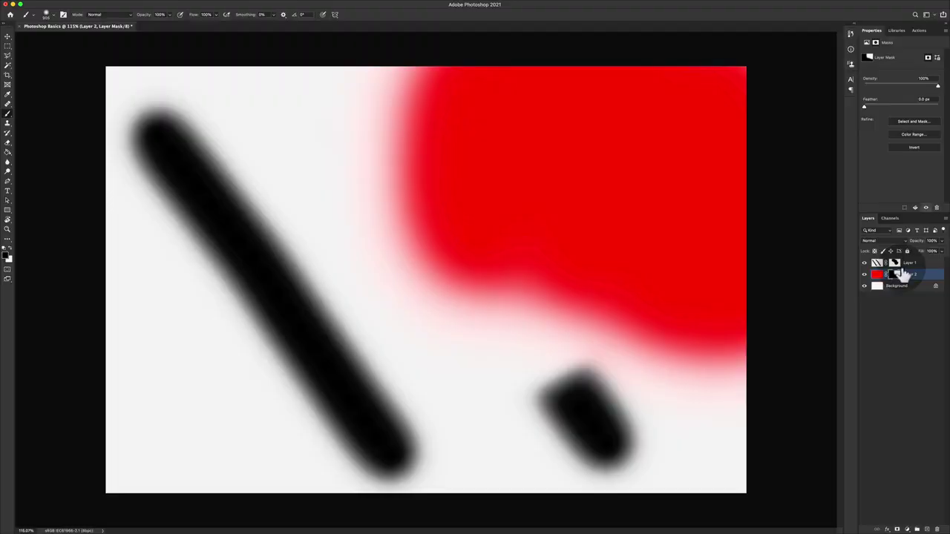
{"action": "key", "text": "super+i"}
{"action": "left_click", "coordinate": [895, 263]}
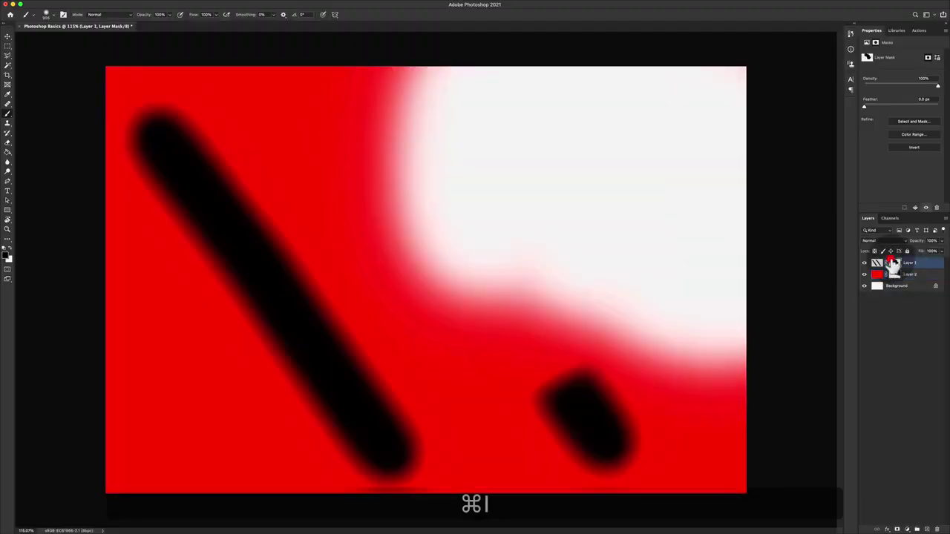
{"action": "key", "text": "super+i"}
{"action": "key", "text": "super+i"}
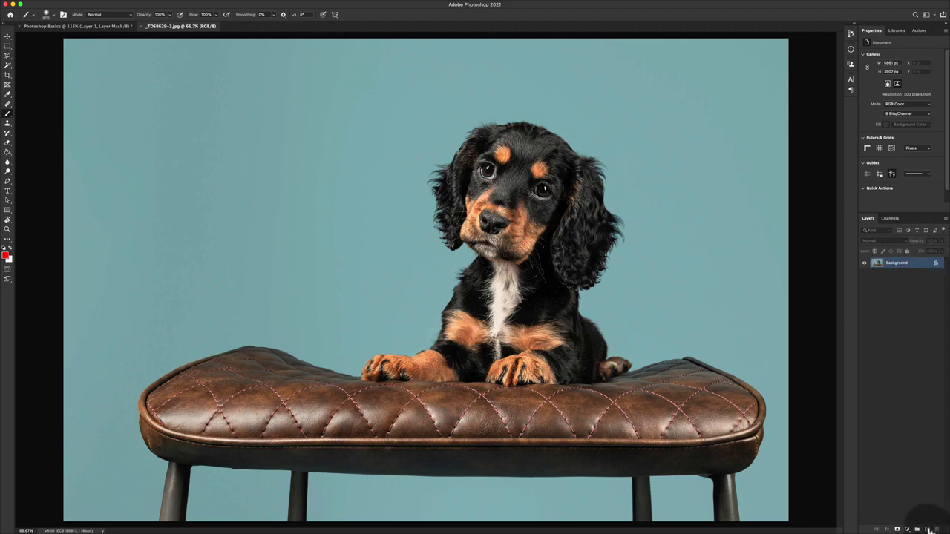
Step: Add a new layer above the puppy photo and cover it with vertical white, mid-grey and black bands
{"action": "left_click", "coordinate": [928, 529]}
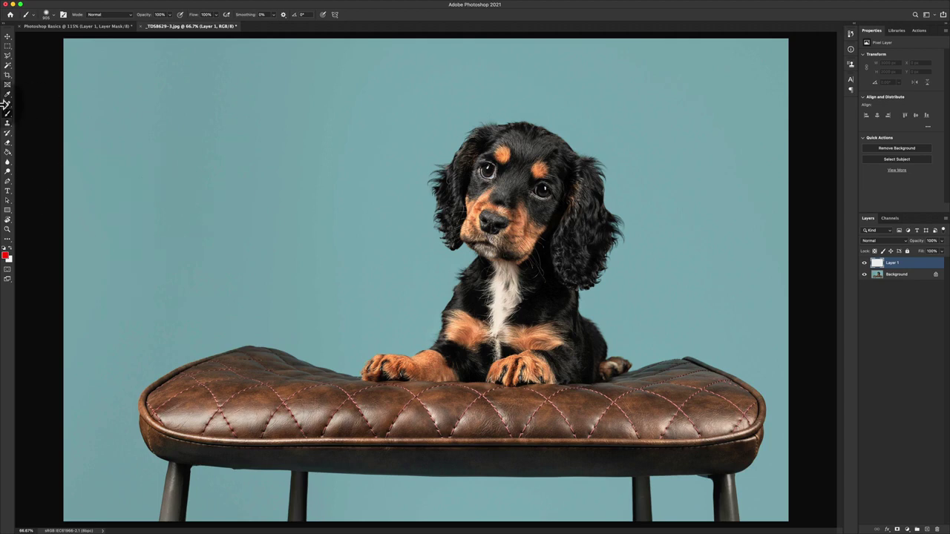
{"action": "right_click", "coordinate": [7, 153]}
{"action": "left_click", "coordinate": [33, 153]}
{"action": "left_click_drag", "start_coordinate": [64, 286], "coordinate": [754, 279]}
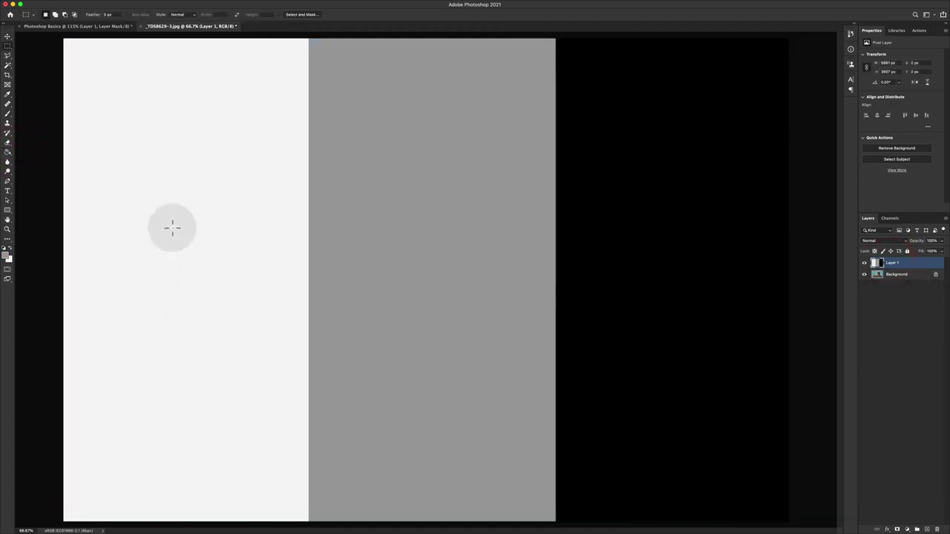
{"action": "key", "text": "v"}
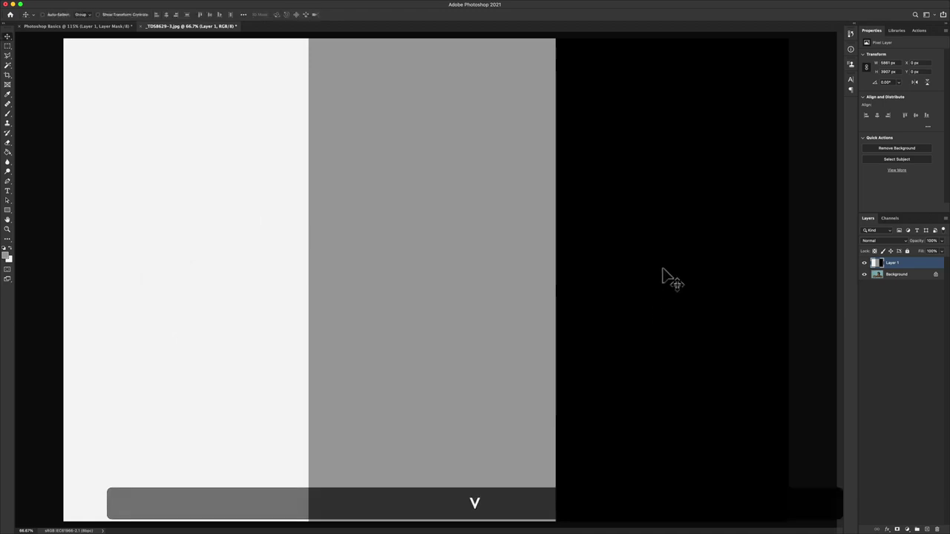
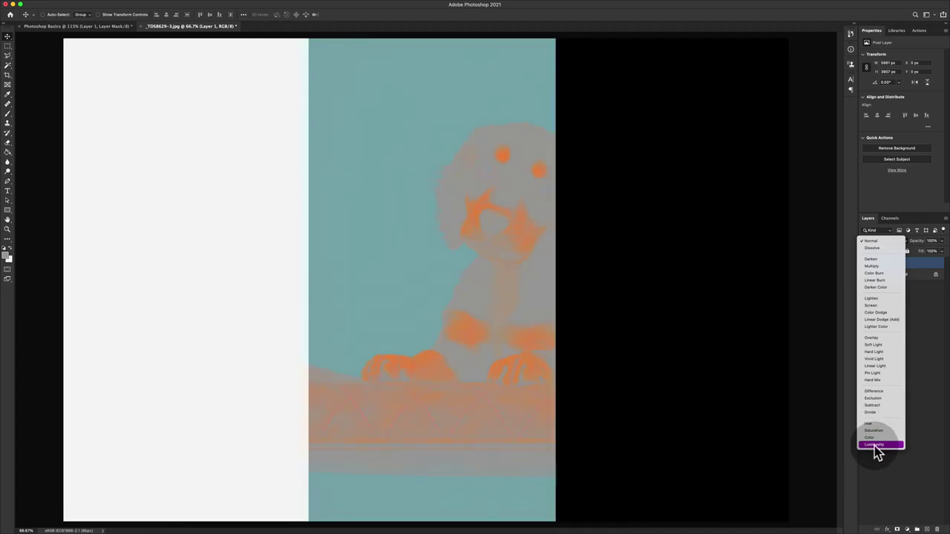
Step: Set Layer 1's blend mode to Luminosity and compare the white, grey and black bands with the layer hidden and shown
{"action": "left_click", "coordinate": [874, 444]}
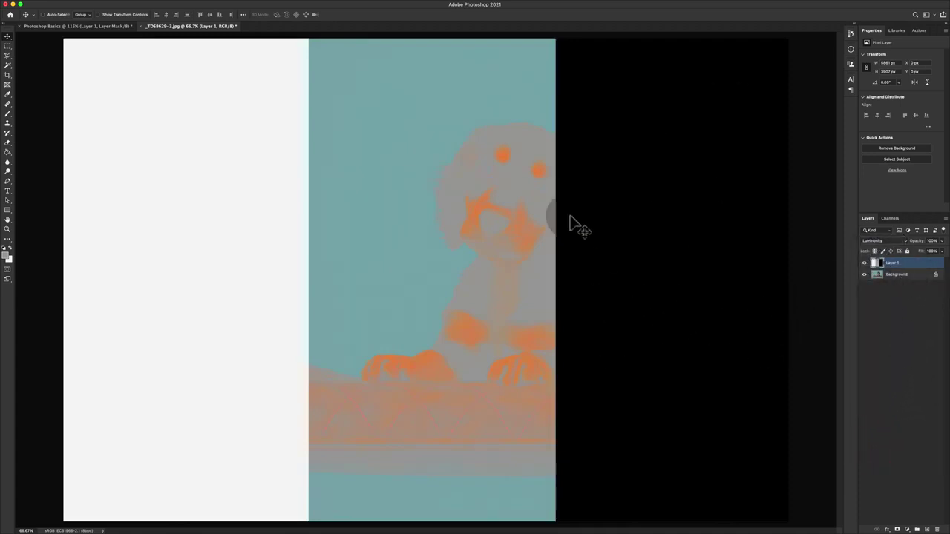
{"action": "left_click", "coordinate": [209, 95]}
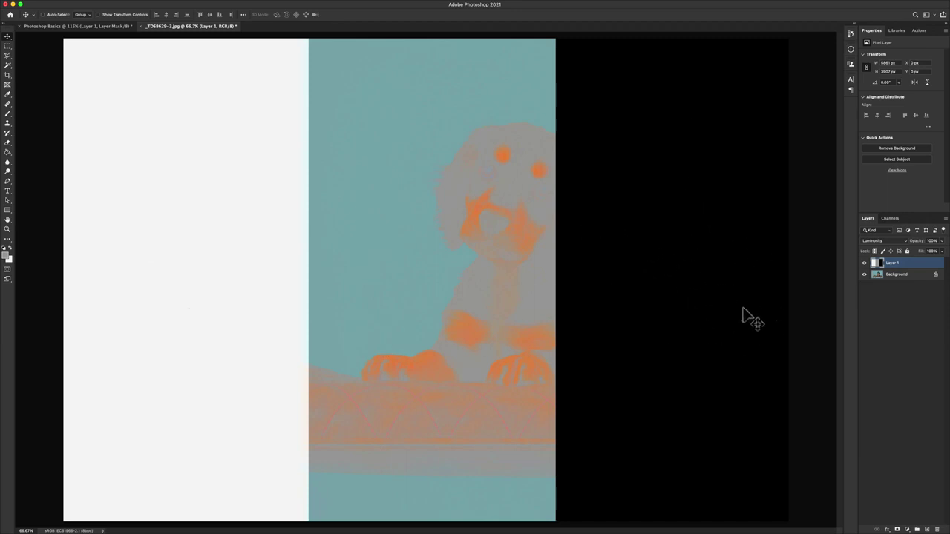
{"action": "left_click_drag", "start_coordinate": [523, 355], "coordinate": [380, 277]}
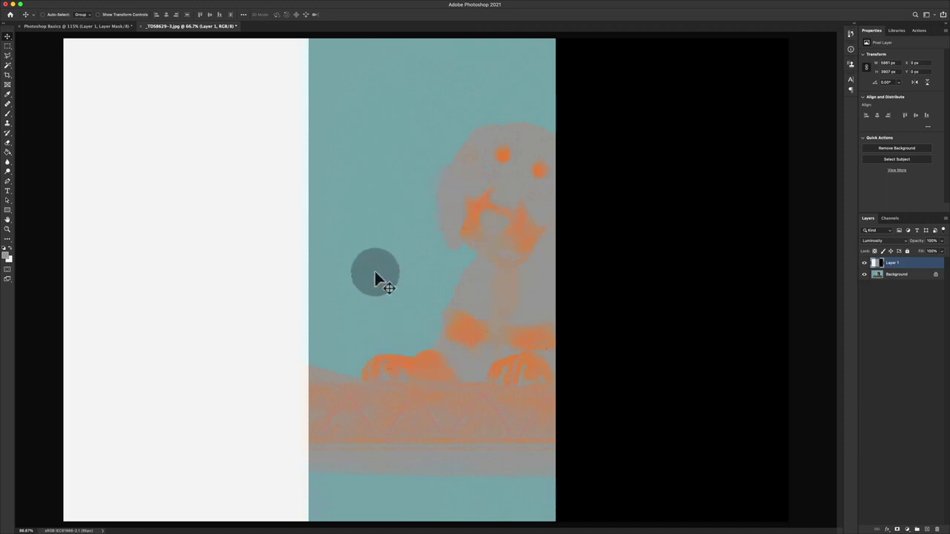
{"action": "left_click_drag", "start_coordinate": [460, 256], "coordinate": [527, 255]}
{"action": "left_click", "coordinate": [863, 263]}
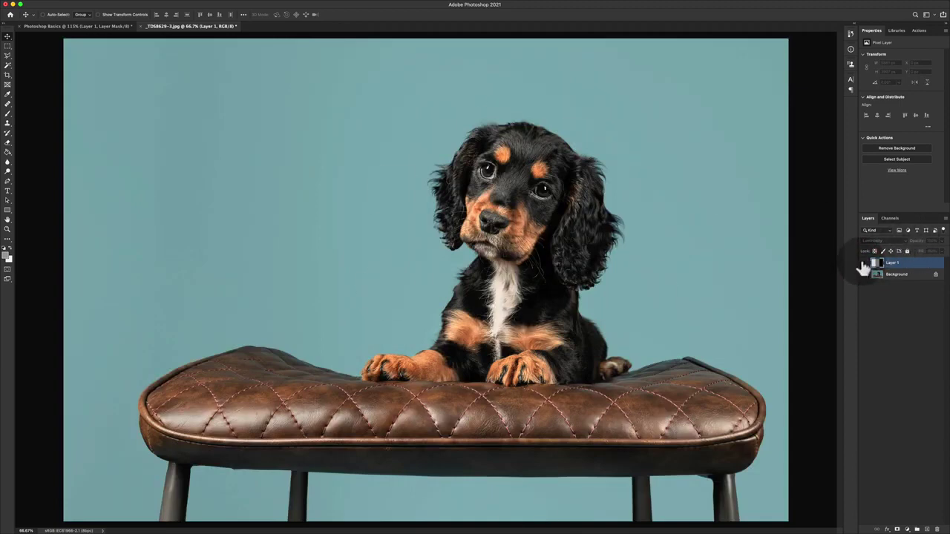
{"action": "left_click", "coordinate": [863, 263]}
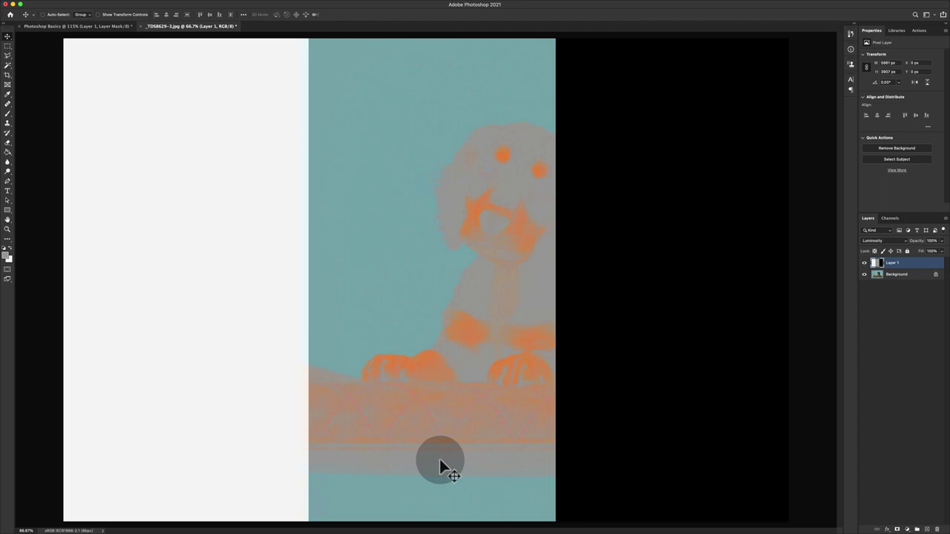
Step: Set Layer 1's blend mode to Normal and hide the layer
{"action": "left_click", "coordinate": [872, 240]}
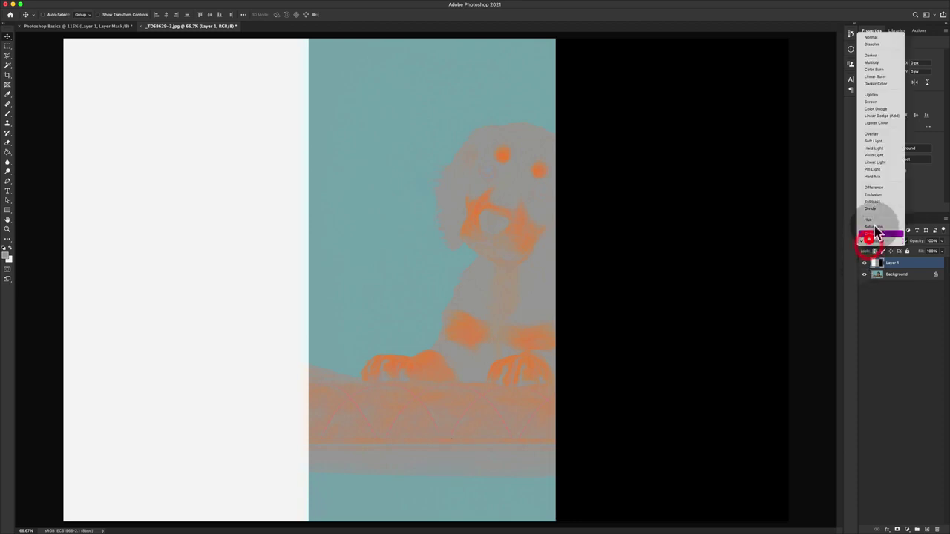
{"action": "left_click", "coordinate": [872, 36]}
{"action": "left_click", "coordinate": [863, 262]}
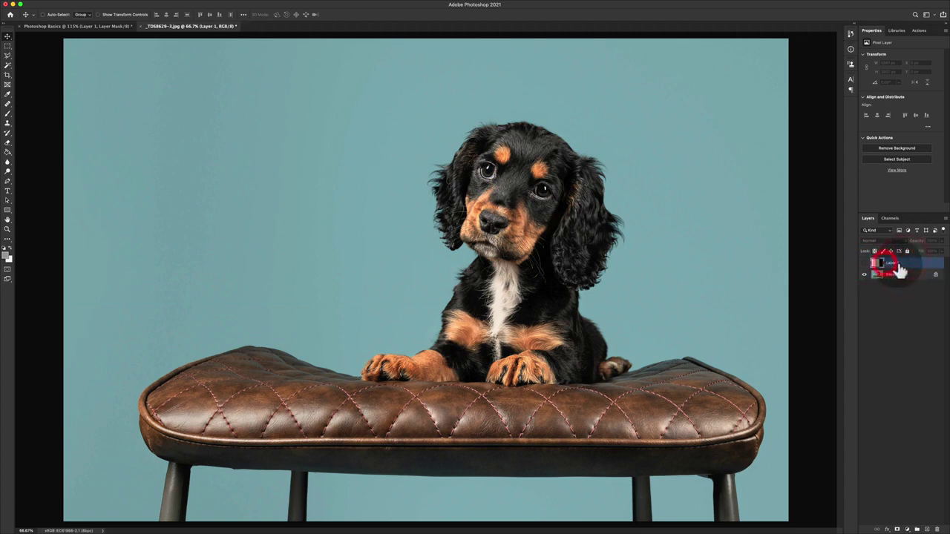